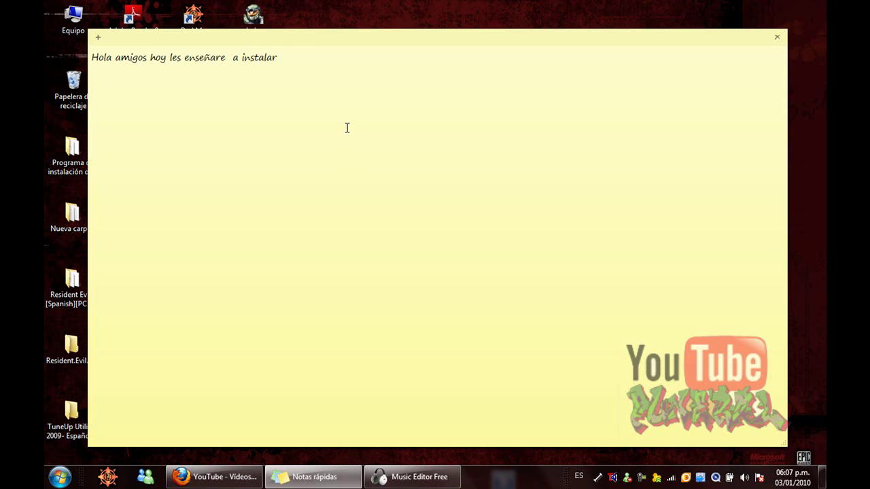
- Finish the note's greeting with "TuneUp Utilities 2009 FULL" and add the line "ESte corre en Windows xp , vista y seven al 100 %"
{"action": "type", "text": "uneUp Utilities 2009  FULL"}
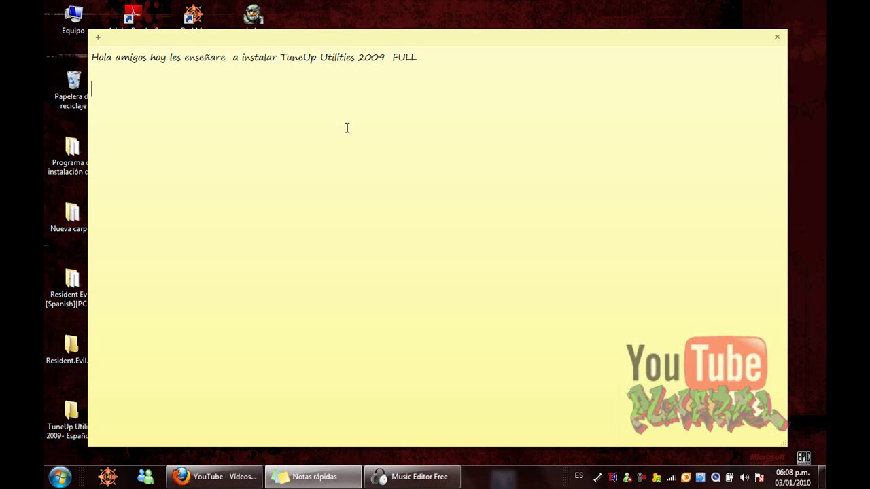
{"action": "type", "text": "EStecorre"}
{"action": "key", "text": "BackSpace"}
{"action": "key", "text": "BackSpace"}
{"action": "key", "text": "BackSpace"}
{"action": "key", "text": "BackSpace"}
{"action": "key", "text": "BackSpace"}
{"action": "type", "text": "coree su"}
{"action": "key", "text": "BackSpace"}
{"action": "key", "text": "BackSpace"}
{"action": "key", "text": "BackSpace"}
{"action": "key", "text": "BackSpace"}
{"action": "key", "text": "BackSpace"}
{"action": "type", "text": "re en Windows "}
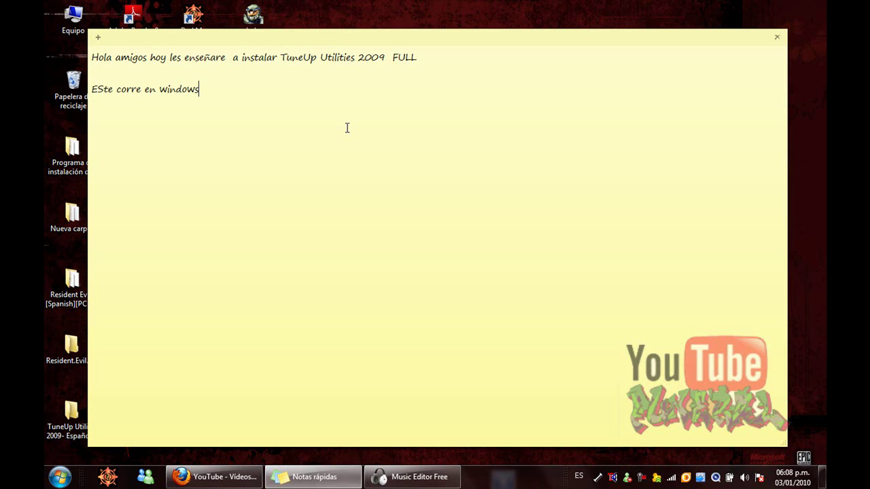
{"action": "type", "text": "xp"}
{"action": "type", "text": " , vu"}
{"action": "type", "text": "ista"}
{"action": "type", "text": " y seven a"}
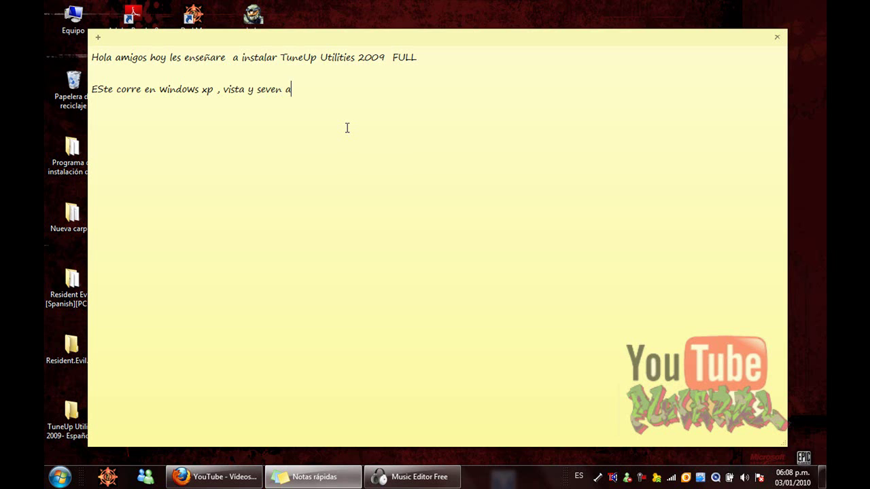
{"action": "type", "text": "l 100"}
{"action": "key", "text": "Return"}
{"action": "type", "text": "Bueno lo primero es de"}
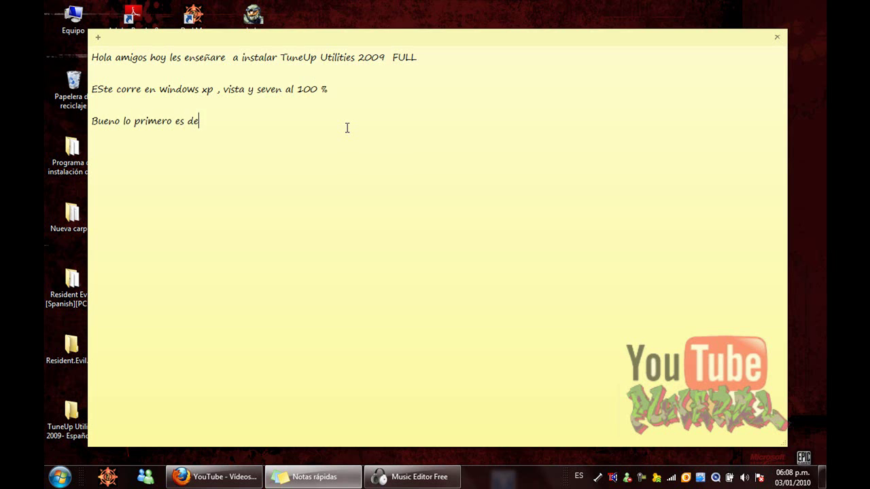
{"action": "type", "text": "scargarse el siguientearch"}
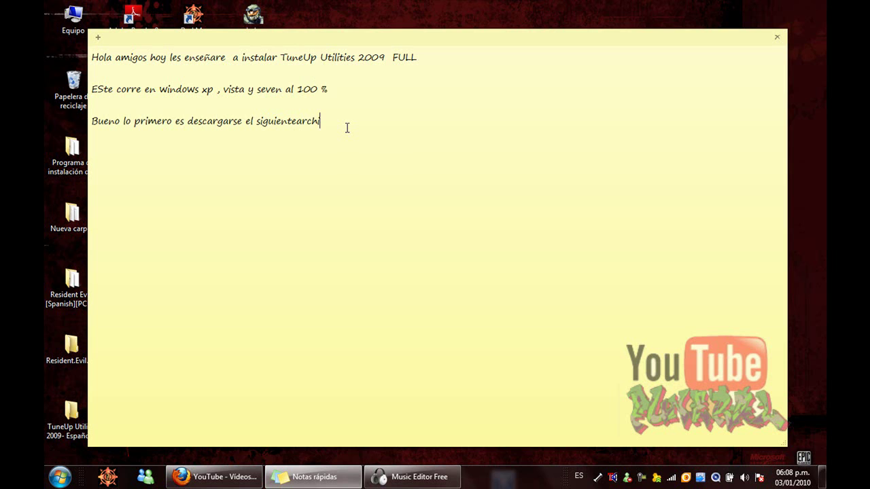
{"action": "type", "text": "ivo"}
{"action": "type", "text": "http://www.megaupload.com/?d=C18M6HDQ"}
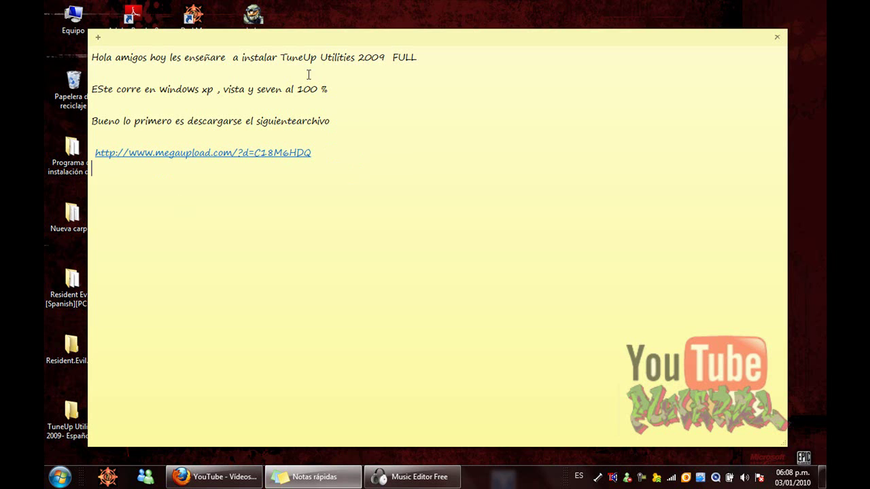
- Add the line "nose preocupen se los dejare en la descripcion :)" below the link in the note
{"action": "key", "text": "Return"}
{"action": "type", "text": "nose preocupense los deja"}
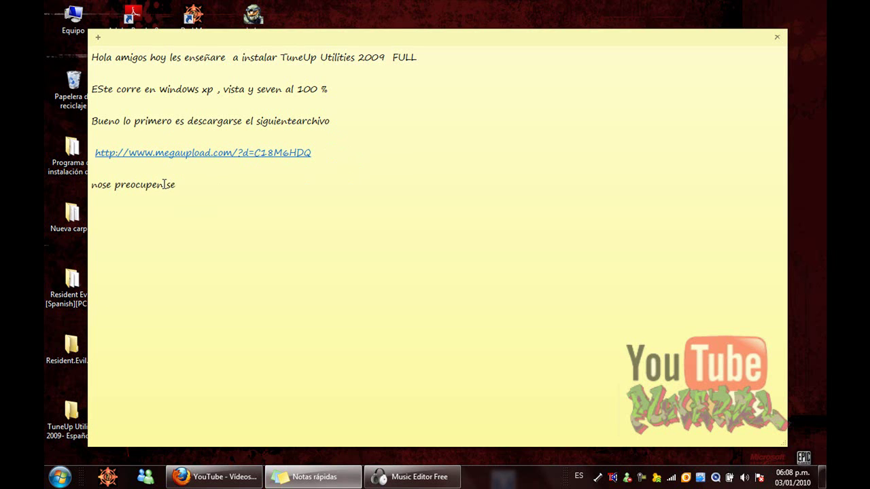
{"action": "type", "text": "re en la descrips"}
{"action": "type", "text": "ion "}
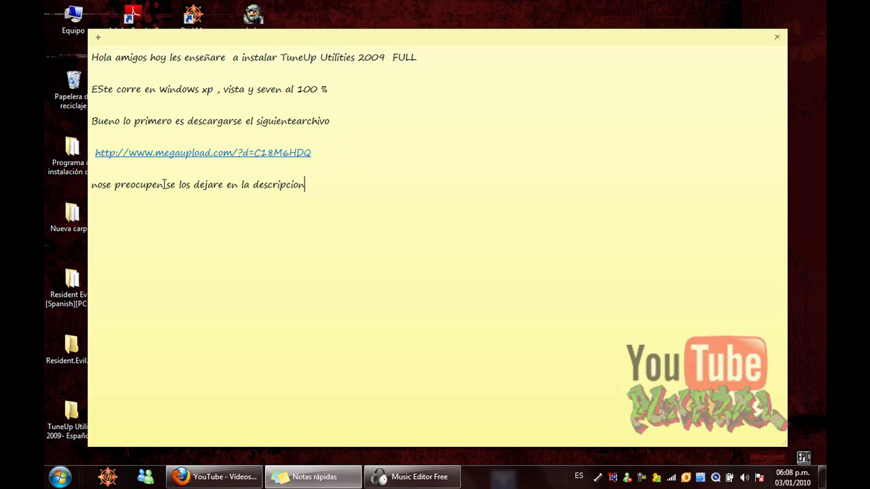
{"action": "type", "text": ":)"}
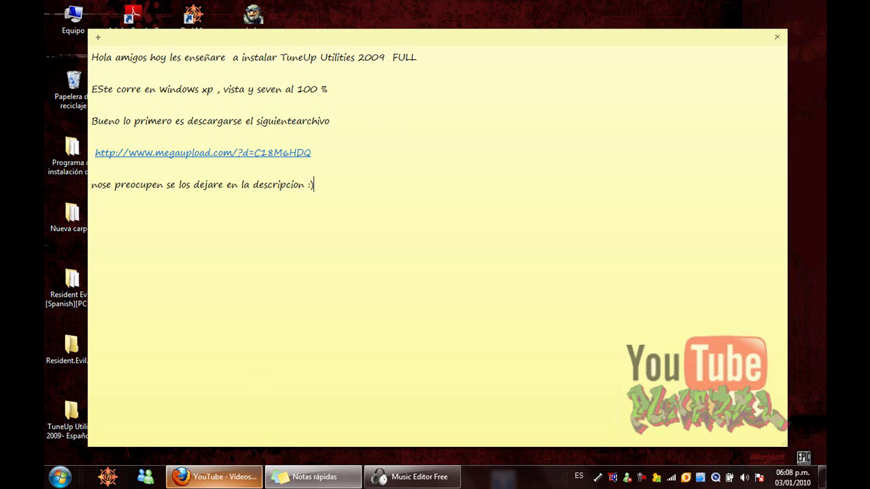
{"action": "left_click", "coordinate": [214, 476]}
{"action": "left_click", "coordinate": [347, 36]}
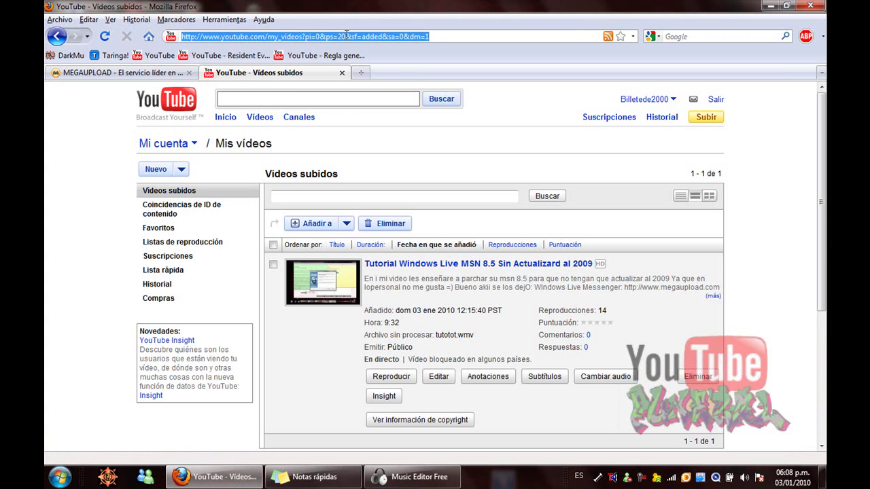
{"action": "type", "text": "http://www.megaupload.com/?d=C18M6HDQ"}
{"action": "key", "text": "Return"}
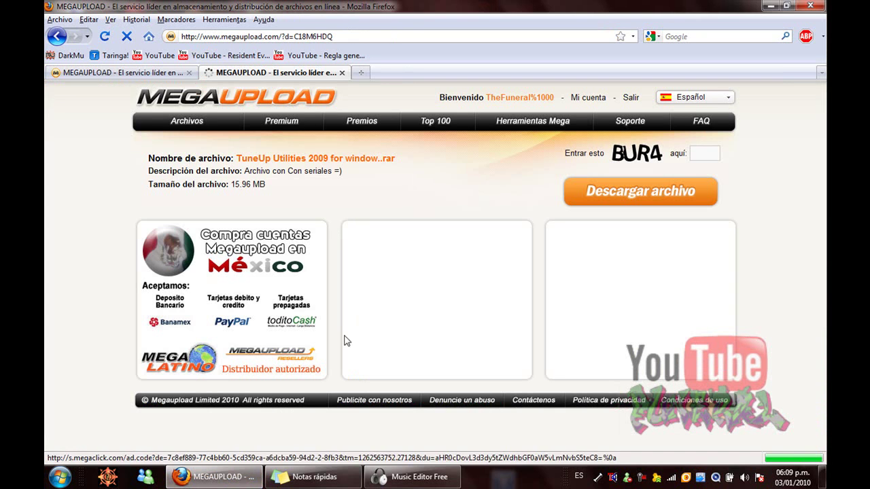
- Fill in the captcha on the Megaupload page and request the download of the TuneUp Utilities 2009 archive
{"action": "left_click", "coordinate": [709, 150]}
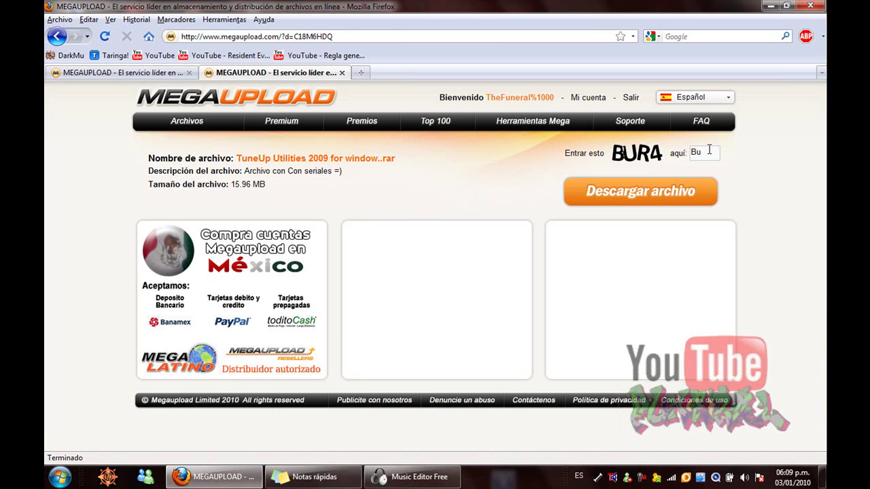
{"action": "left_click", "coordinate": [681, 191]}
- Return to the sticky note and add the line "bien colocan los digitos i a esperar para descargarlo"
{"action": "left_click", "coordinate": [313, 476]}
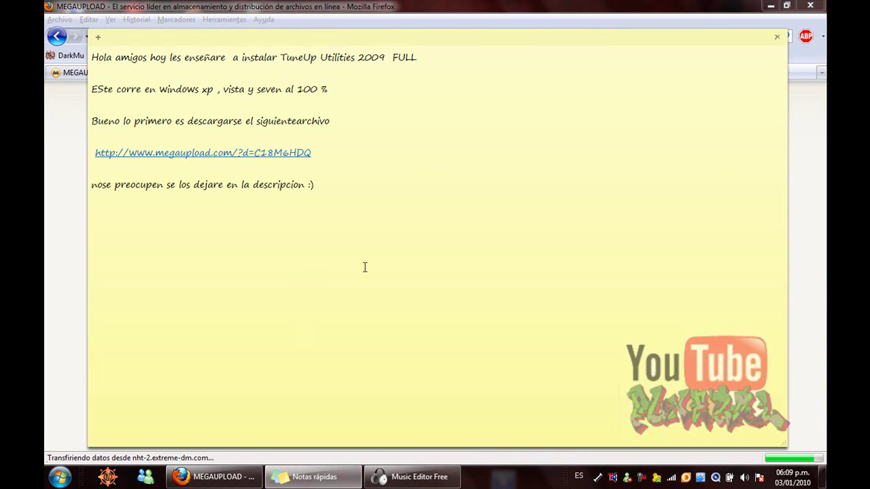
{"action": "type", "text": "bien colocan lo"}
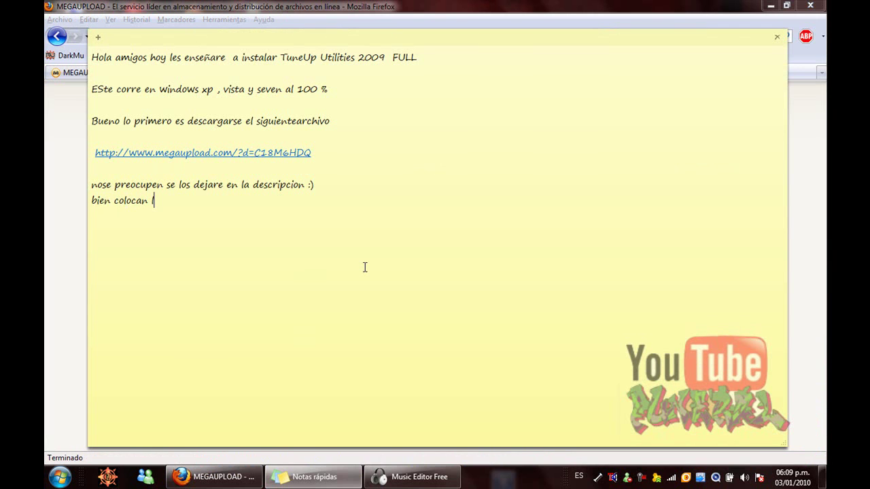
{"action": "type", "text": "s digitos i a esp"}
{"action": "key", "text": "BackSpace"}
{"action": "key", "text": "BackSpace"}
{"action": "key", "text": "BackSpace"}
{"action": "type", "text": "a esperar"}
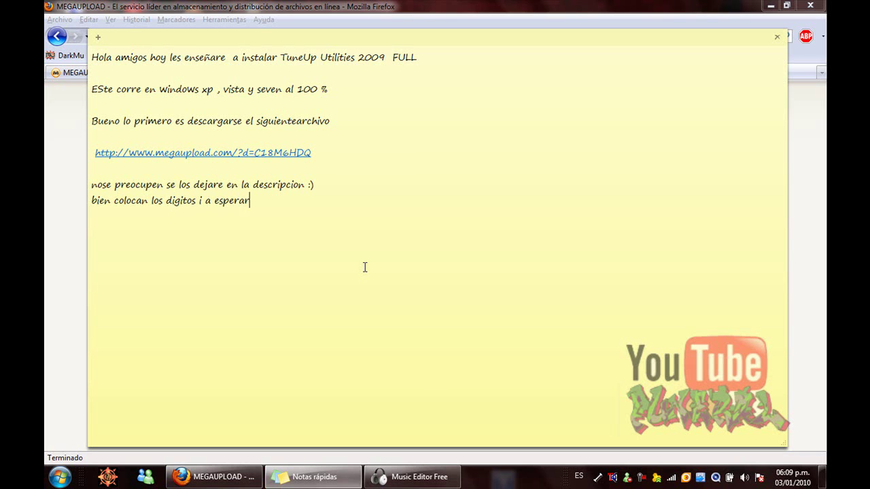
{"action": "type", "text": " para descargar"}
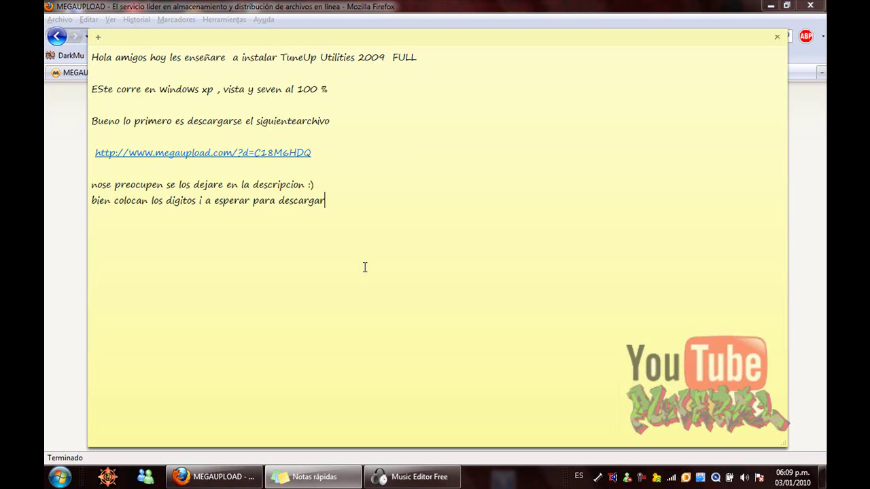
- Clear the browser from behind the note and add the line "ya qe lo tngan les kedara un archivo .RAR"
{"action": "left_click", "coordinate": [329, 470]}
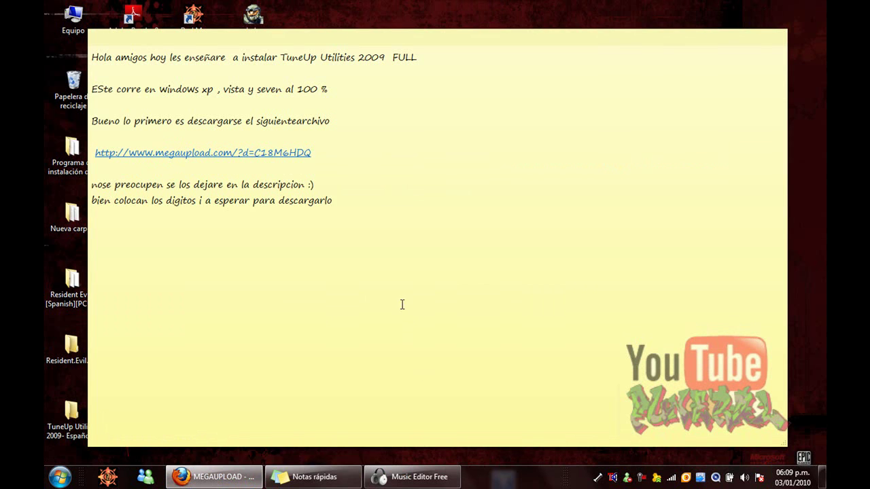
{"action": "left_click", "coordinate": [401, 277]}
{"action": "type", "text": "ya qe "}
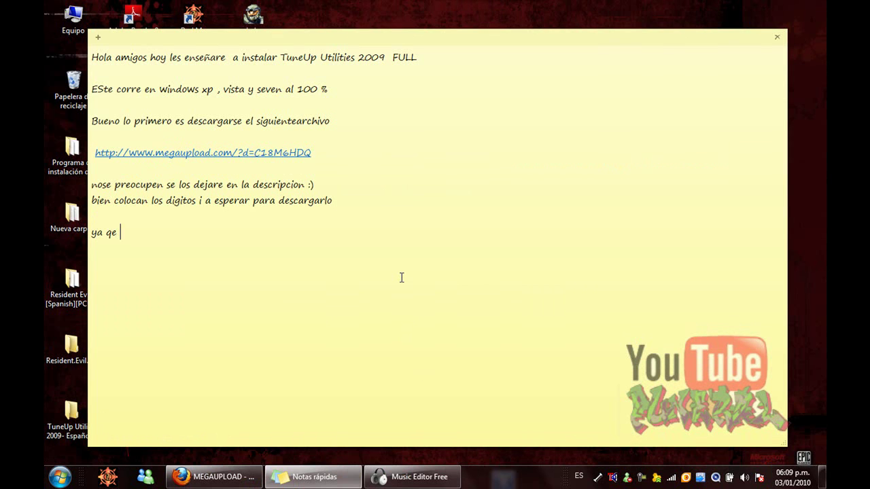
{"action": "type", "text": "lo tngan les kedara un arc"}
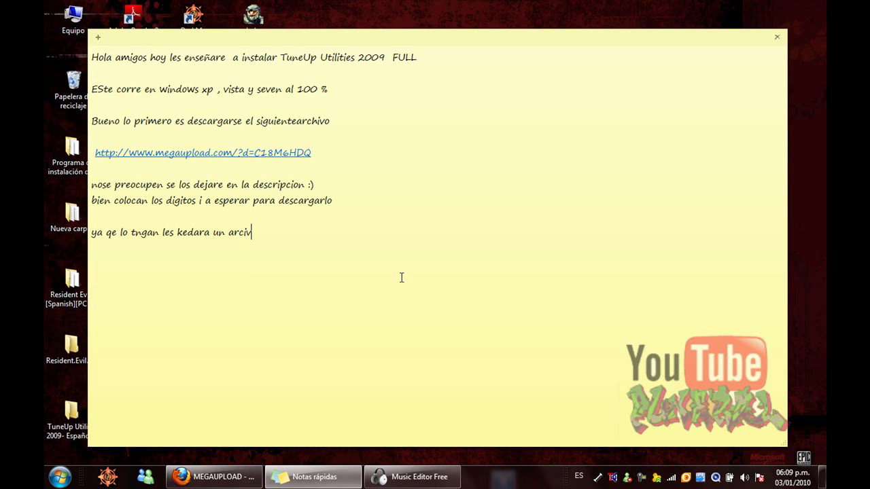
{"action": "type", "text": "hivo .RAR"}
- Move the note aside to uncover the desktop icons and add the line "LO EXTRAEN"
{"action": "left_click_drag", "start_coordinate": [466, 39], "coordinate": [707, 18]}
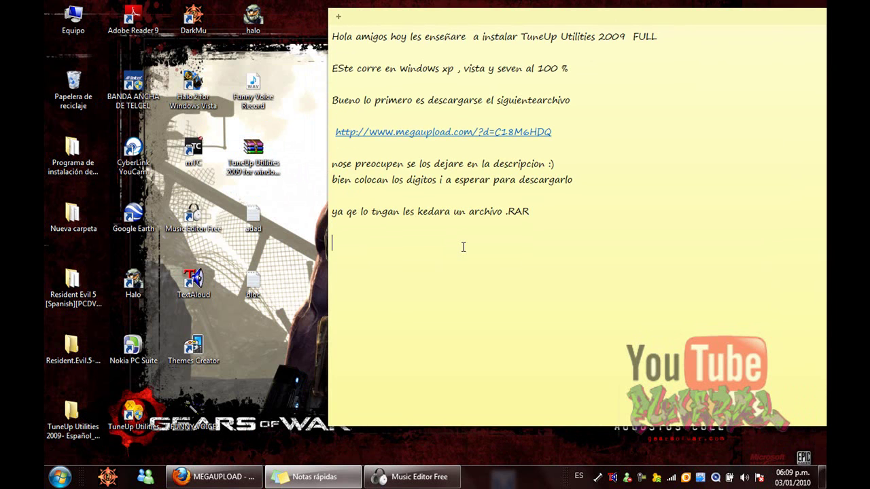
{"action": "type", "text": "O EXTRAEN"}
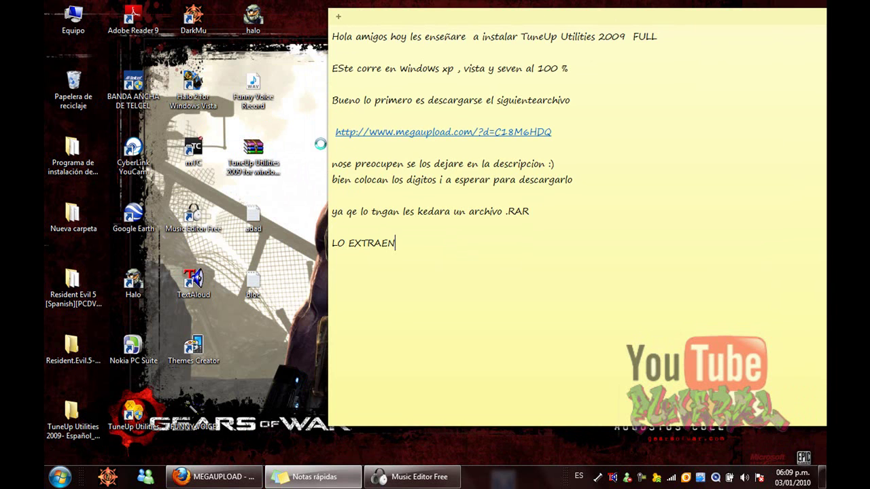
- Extract the TuneUp Utilities 2009 for windows 7 RAR archive directly onto the desktop
{"action": "left_click", "coordinate": [275, 147]}
{"action": "right_click", "coordinate": [275, 146]}
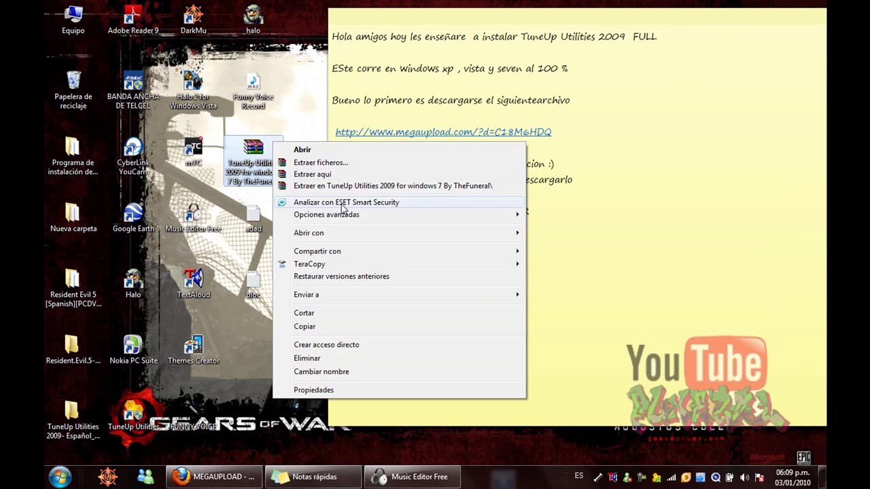
{"action": "left_click", "coordinate": [362, 175]}
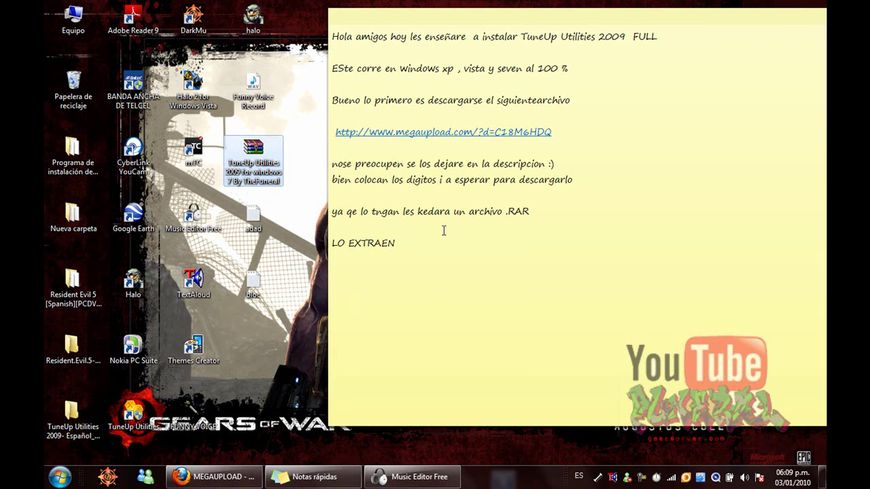
- Start a new note line with "BUENO" and open the TuneUp Utilities 2009- Español folder on the desktop
{"action": "left_click", "coordinate": [398, 288]}
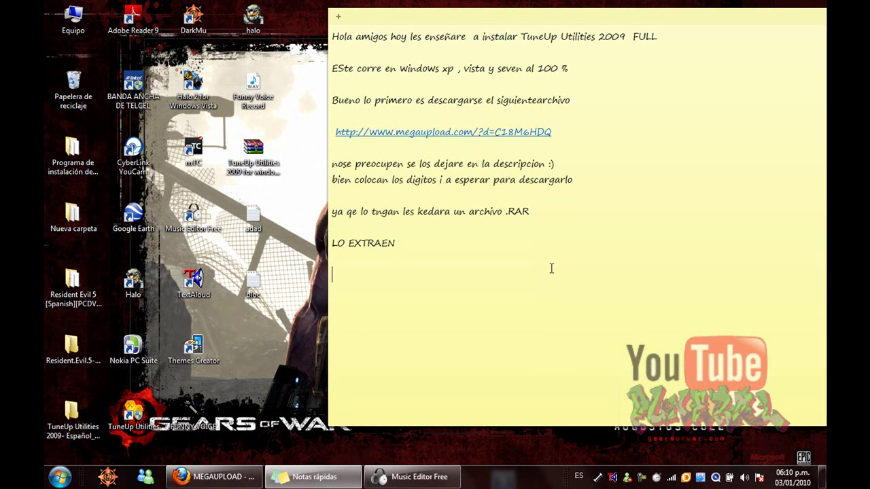
{"action": "type", "text": "BUENO"}
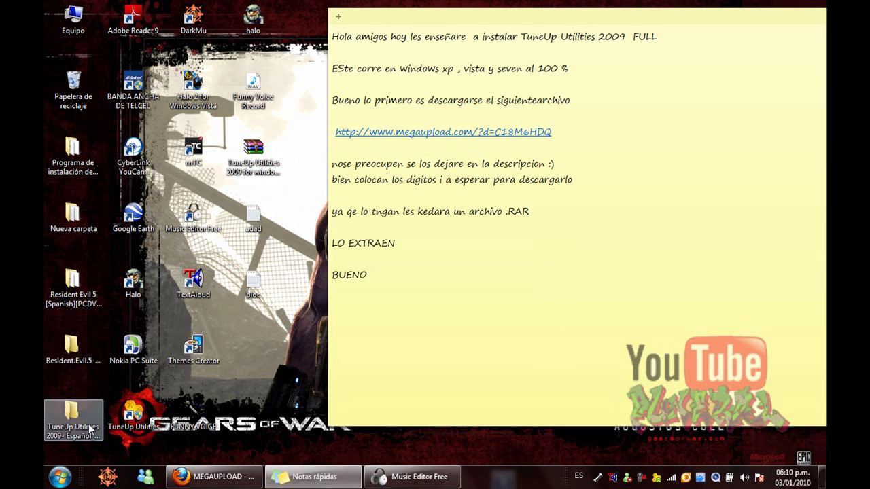
{"action": "left_click", "coordinate": [72, 415]}
{"action": "key", "text": "Return"}
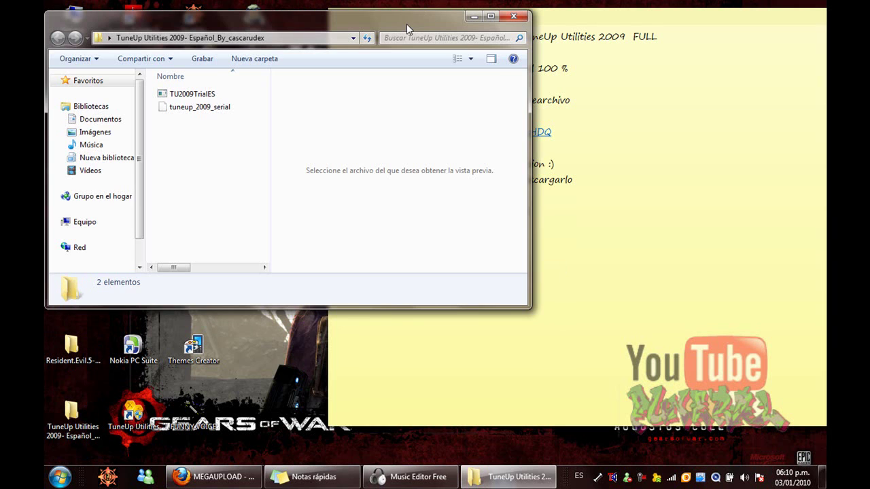
- Continue the note's "BUENO" line with "TRAE INSTALADOR I SERIALES a instalarlo"
{"action": "left_click", "coordinate": [494, 273]}
{"action": "type", "text": "TRAE INSTALADOR Y SERIALES"}
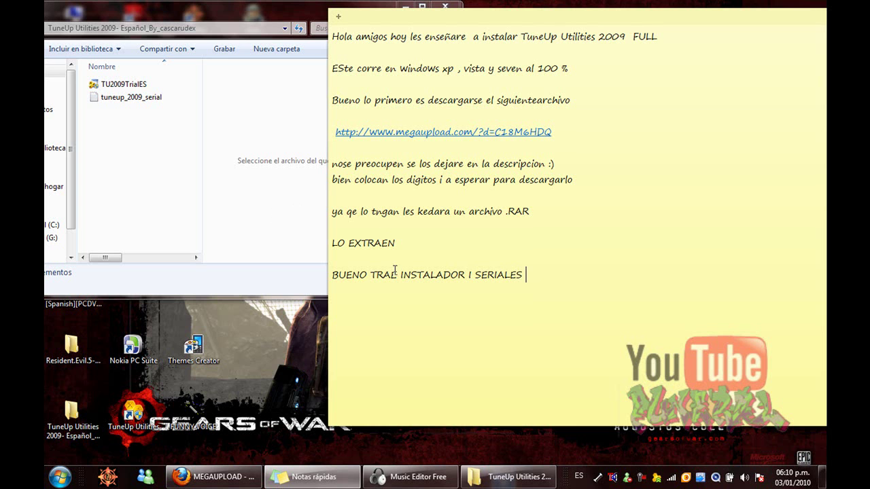
{"action": "type", "text": "  a instalarlo"}
- Run the TU2009TrialES installer, bring its window in front of the note and start the installation without user-defined configuration
{"action": "left_click", "coordinate": [144, 84]}
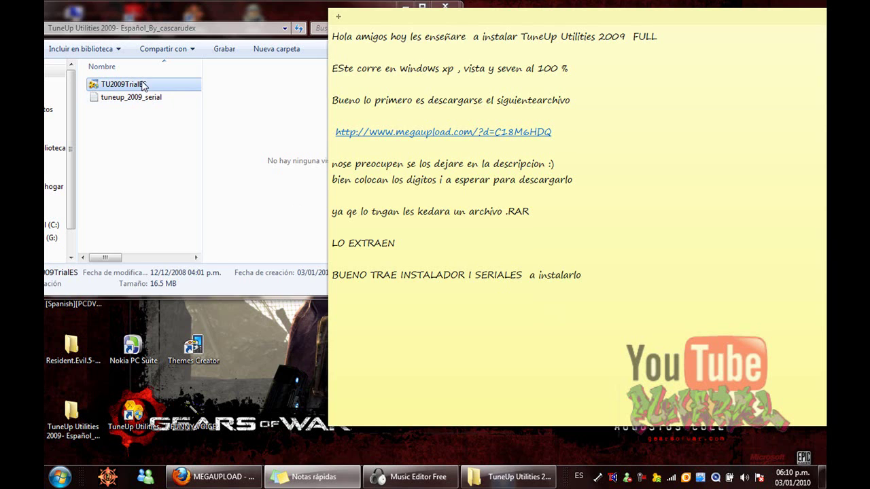
{"action": "double_click", "coordinate": [143, 84]}
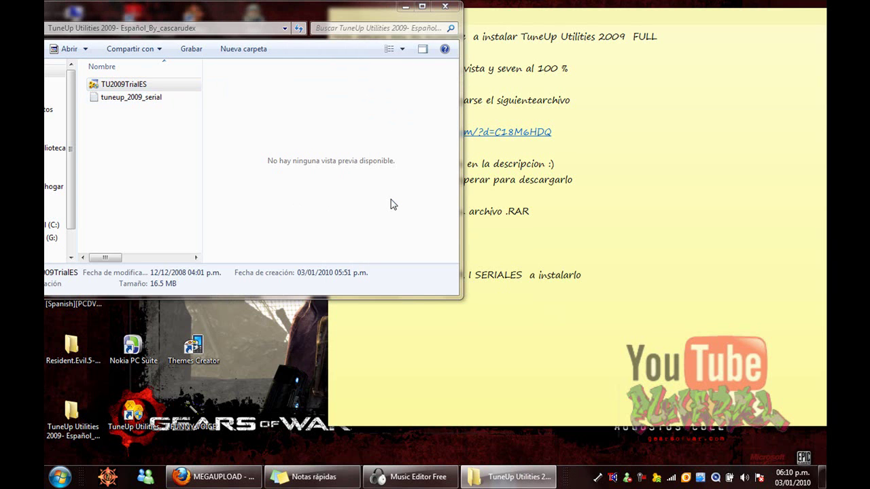
{"action": "left_click", "coordinate": [625, 289]}
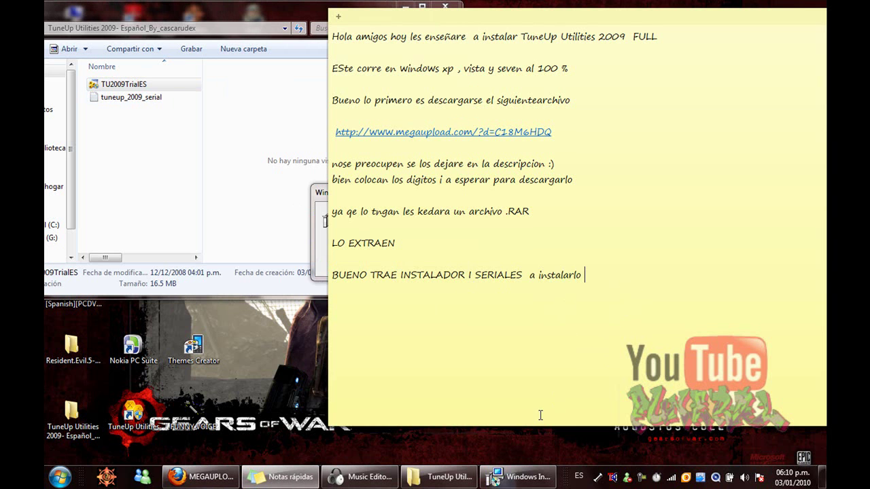
{"action": "left_click", "coordinate": [526, 484]}
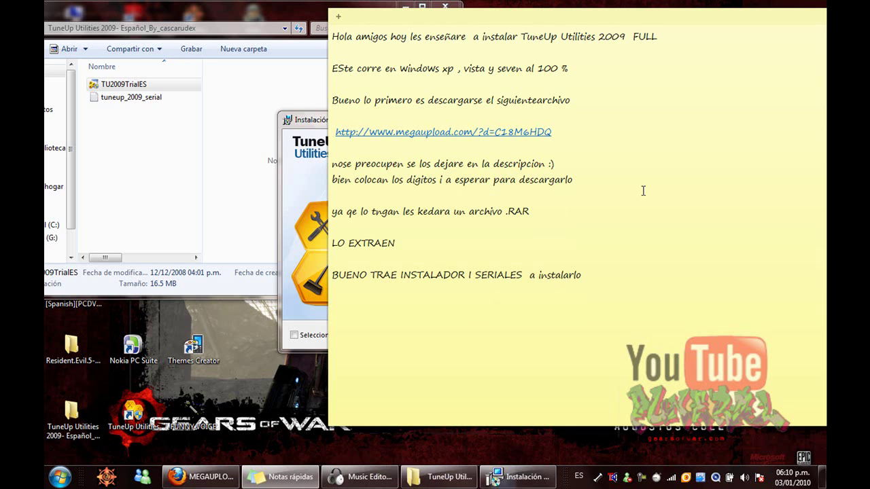
{"action": "left_click", "coordinate": [320, 133]}
{"action": "left_click_drag", "start_coordinate": [406, 128], "coordinate": [397, 103]}
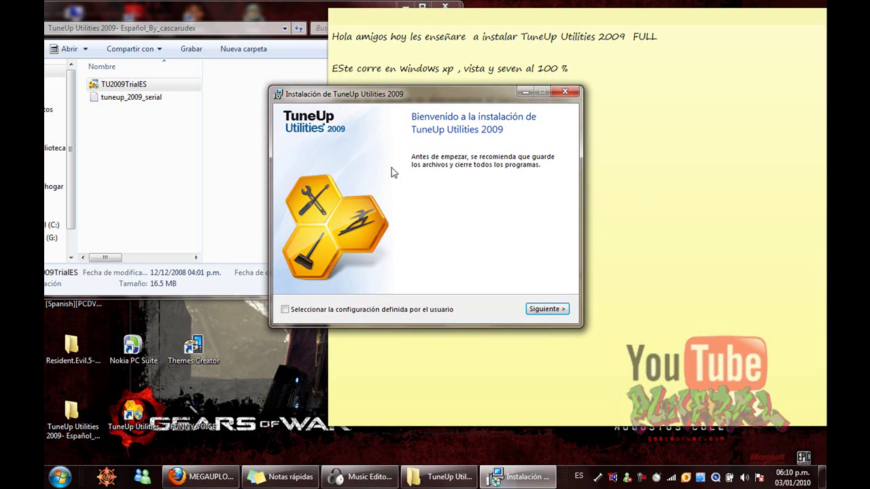
{"action": "left_click", "coordinate": [542, 314]}
{"action": "left_click", "coordinate": [540, 313]}
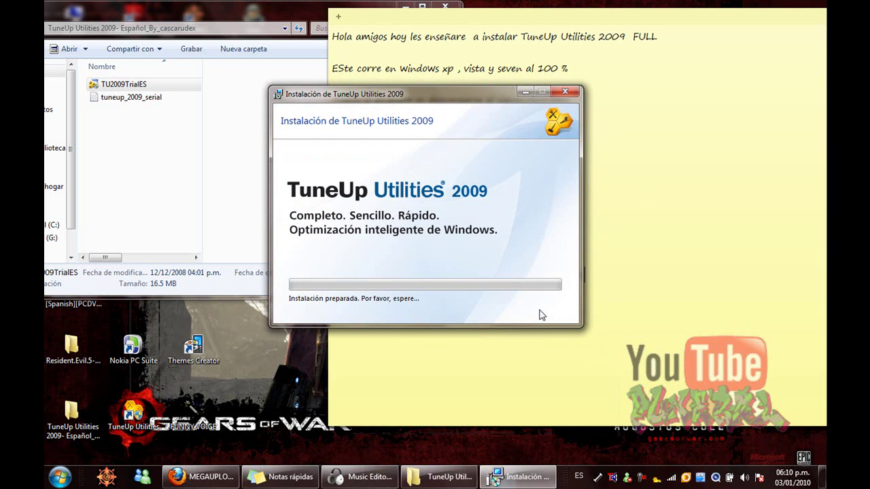
- Append "ai estainstalando :P" to the last line of the note while the installation runs
{"action": "left_click", "coordinate": [637, 327]}
{"action": "type", "text": "ai "}
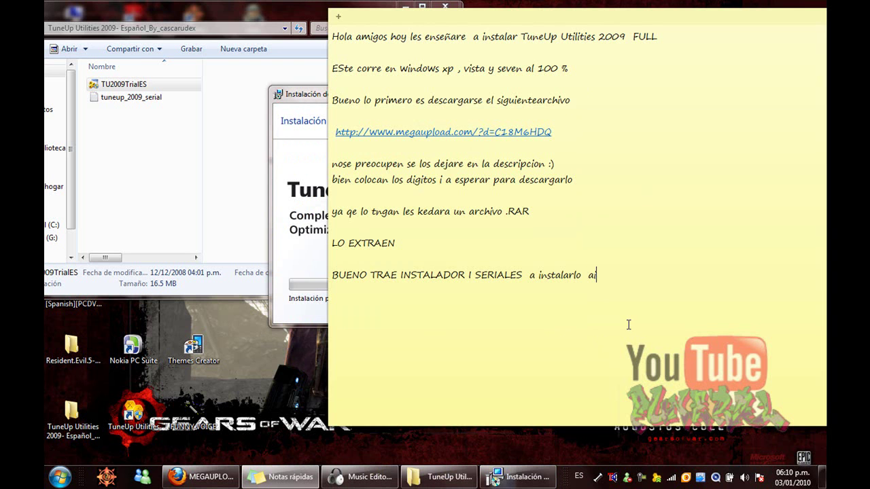
{"action": "type", "text": "estainstalando :P"}
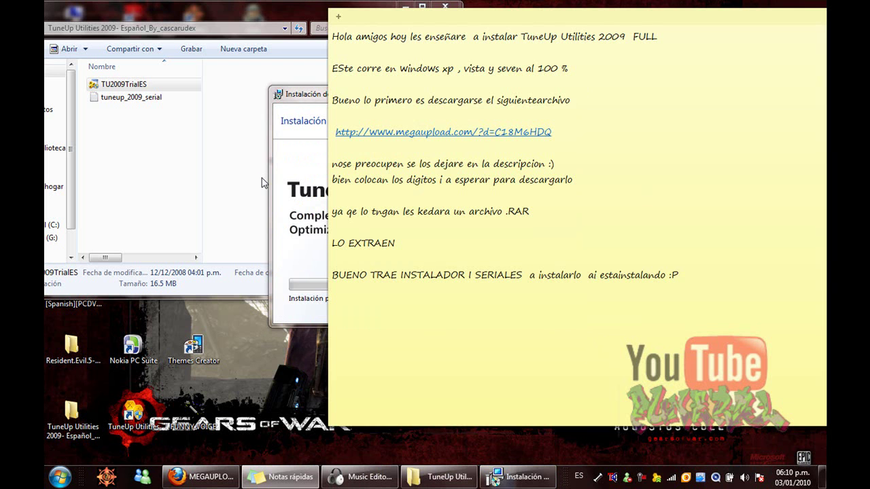
- Bring the installer window in front of the note until setup finishes, and add the note line "bueno a acabado deinstalar : )"
{"action": "left_click", "coordinate": [301, 100]}
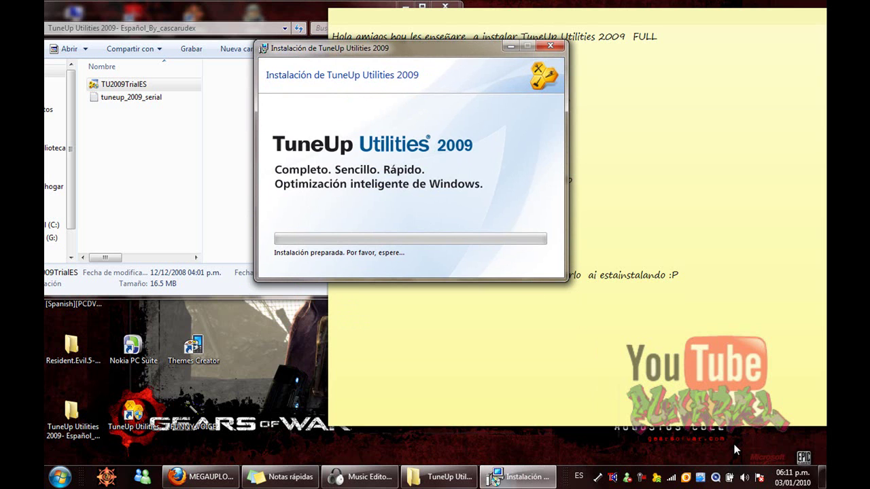
{"action": "left_click", "coordinate": [640, 479]}
{"action": "left_click", "coordinate": [766, 428]}
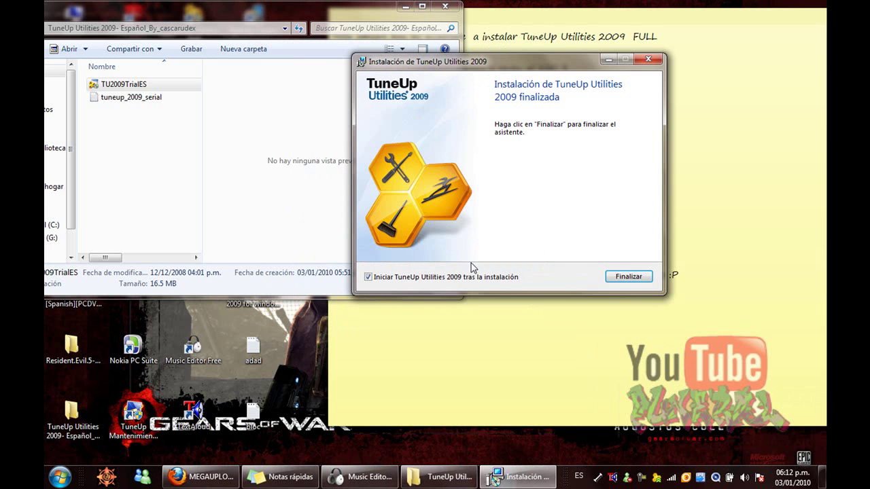
{"action": "left_click", "coordinate": [521, 351]}
{"action": "type", "text": "bueno a acabado deinstalar : )"}
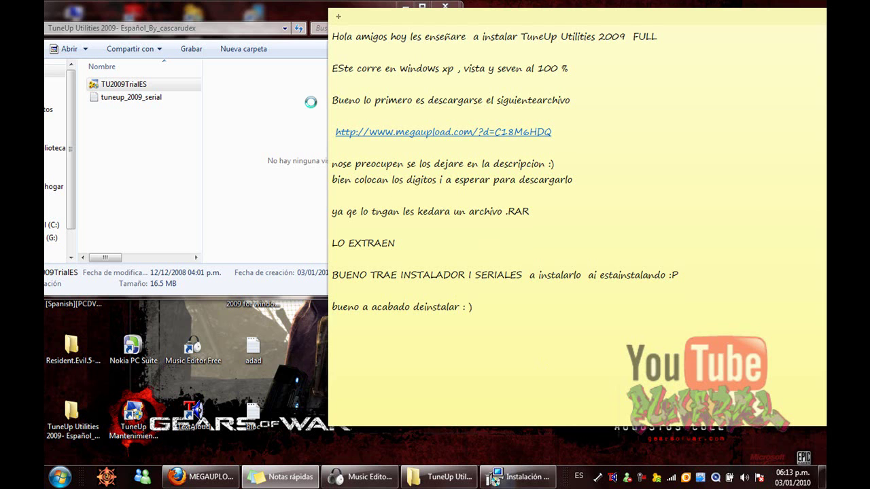
- Close the TuneUp Utilities 2009- Español folder and launch TuneUp Utilities 2009 from the list of installed programs
{"action": "left_click", "coordinate": [445, 6]}
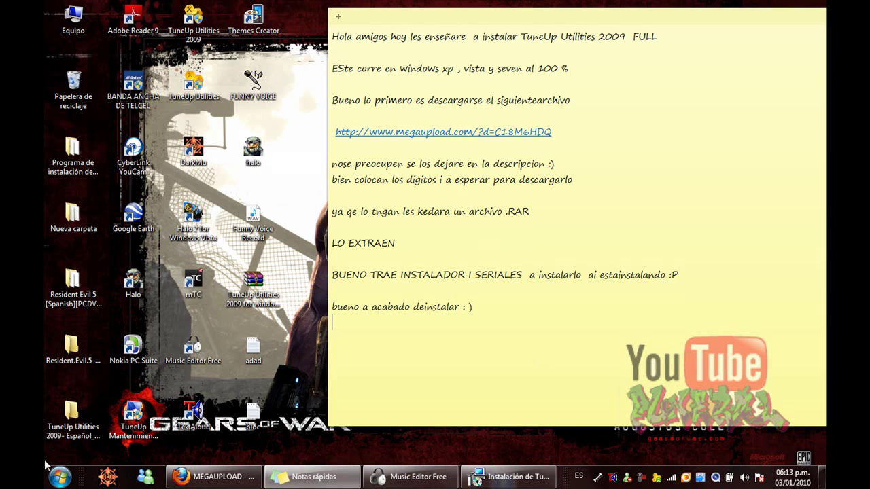
{"action": "left_click", "coordinate": [60, 477]}
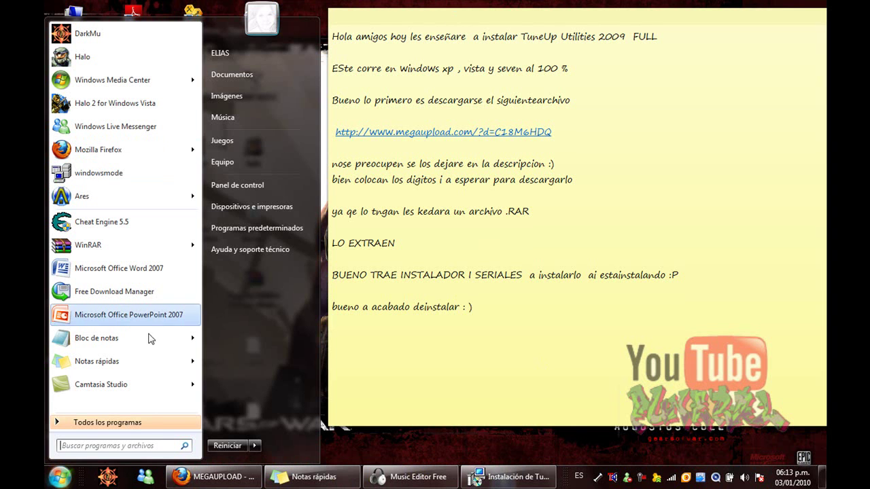
{"action": "left_click", "coordinate": [146, 422]}
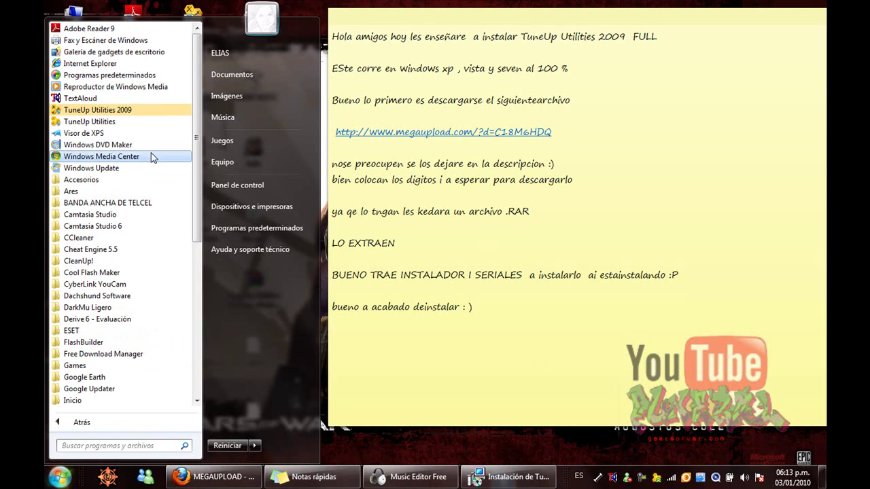
{"action": "left_click", "coordinate": [161, 115]}
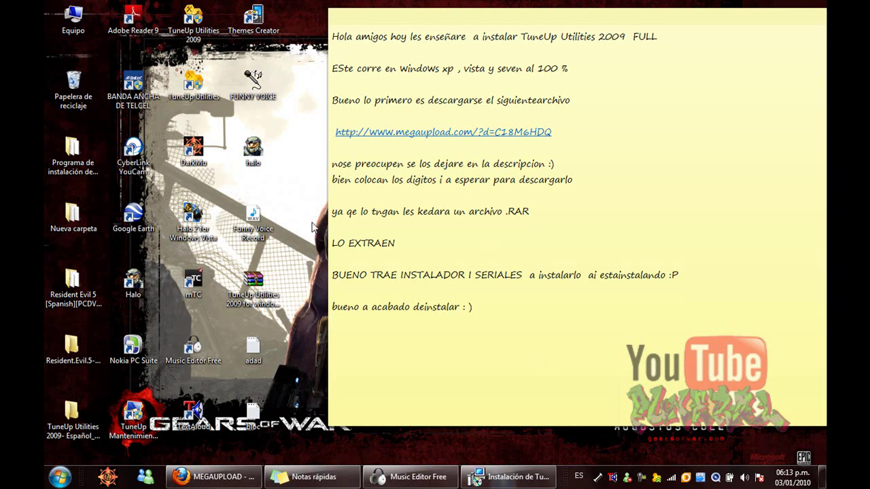
- Add "lo abrimos" on the line below "bueno a acabado deinstalar : )" in the note
{"action": "left_click", "coordinate": [516, 324]}
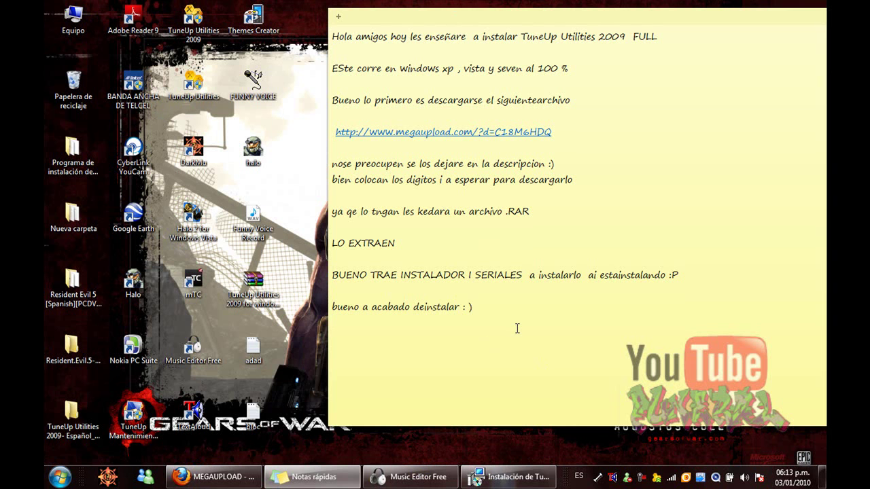
{"action": "type", "text": "lo abrimos"}
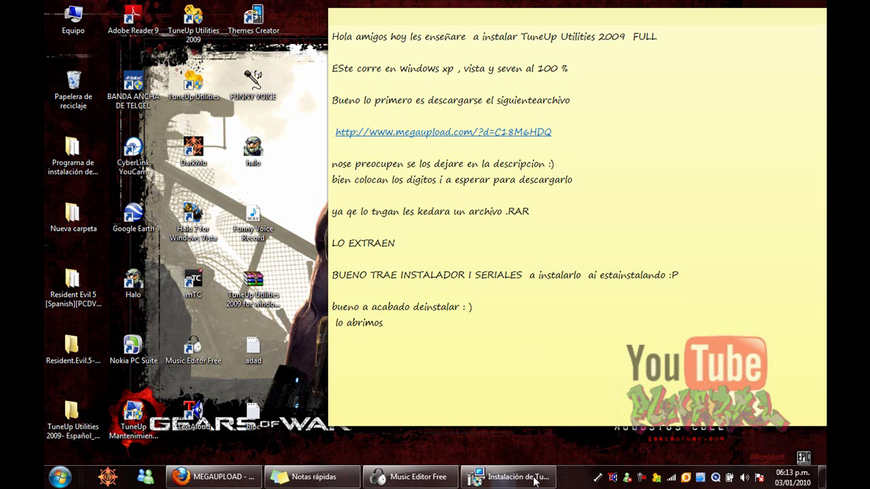
{"action": "left_click", "coordinate": [402, 334]}
{"action": "double_click", "coordinate": [401, 334]}
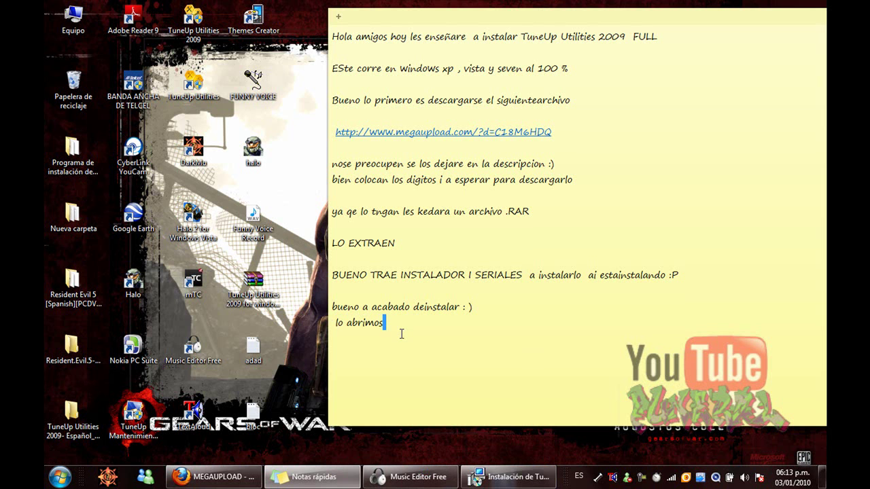
- Move the trial reminder window aside and append "aki dice ke es una muestra de prueba" after "lo abrimos" in the note
{"action": "left_click", "coordinate": [307, 128]}
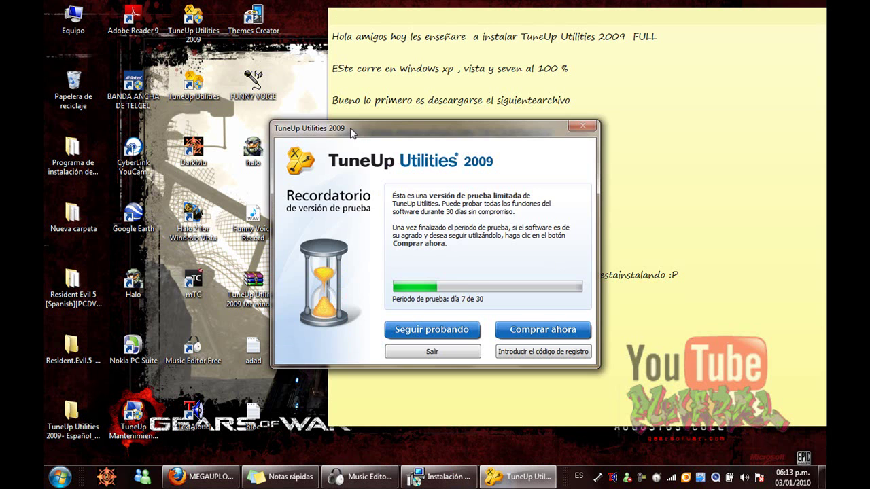
{"action": "left_click_drag", "start_coordinate": [368, 133], "coordinate": [593, 59]}
{"action": "left_click", "coordinate": [414, 343]}
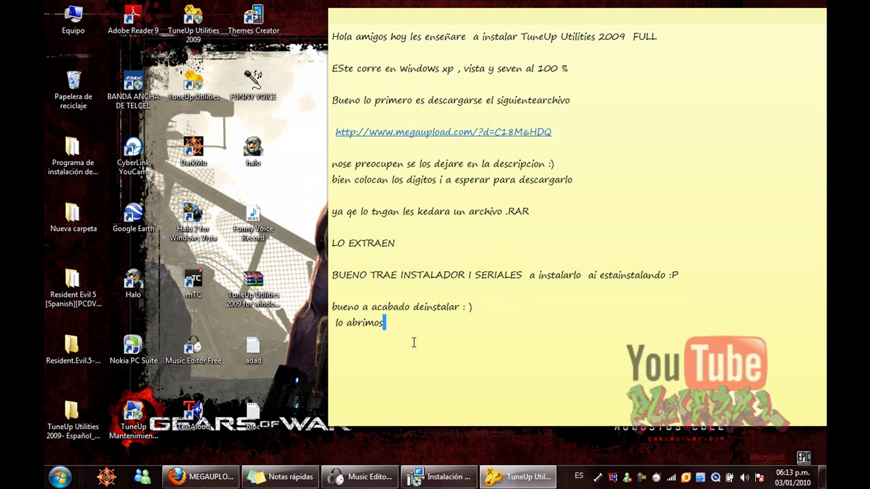
{"action": "type", "text": "aki p"}
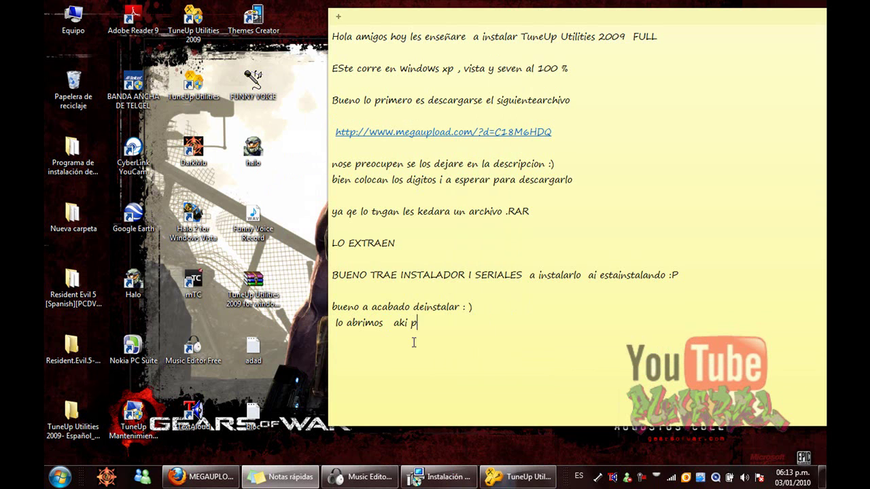
{"action": "key", "text": "BackSpace"}
{"action": "type", "text": "dice ke es una"}
{"action": "type", "text": "muestra de prueba"}
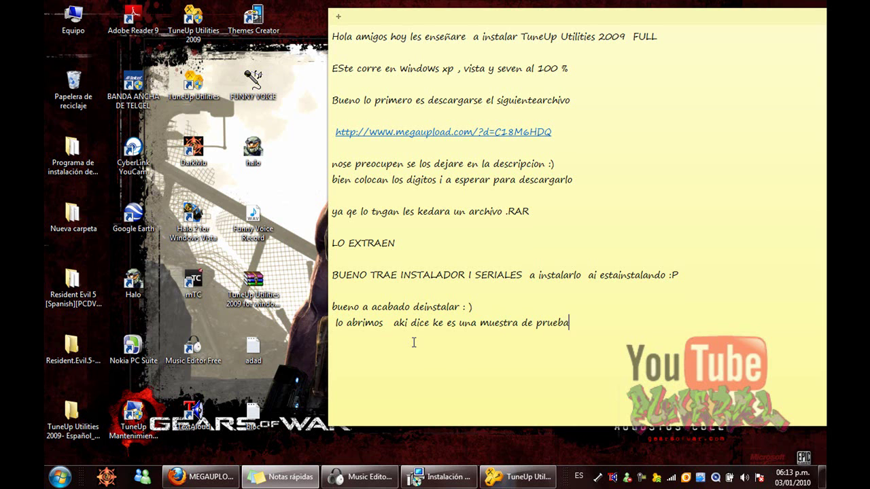
- Continue the note's last line with "pero nosotros la queremosfull :P"
{"action": "type", "text": " pero nosotros la qu"}
{"action": "left_click", "coordinate": [414, 342]}
{"action": "type", "text": "reo"}
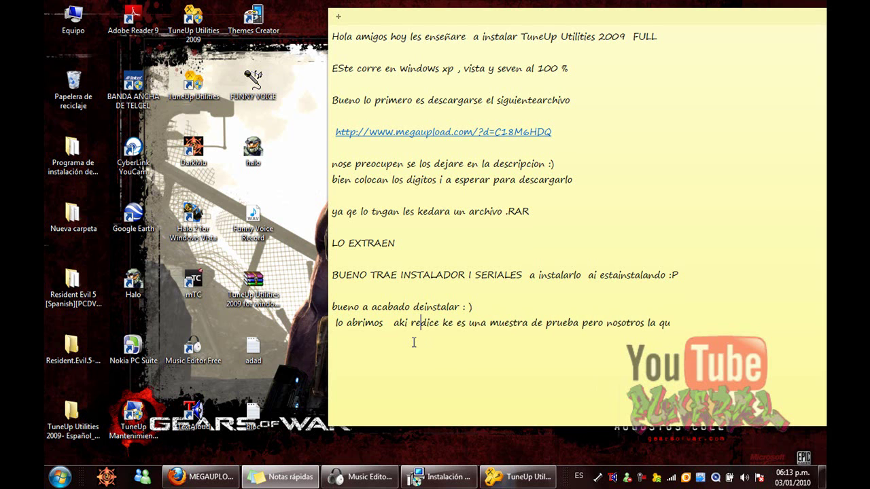
{"action": "key", "text": "BackSpace"}
{"action": "key", "text": "BackSpace"}
{"action": "key", "text": "BackSpace"}
{"action": "type", "text": "er"}
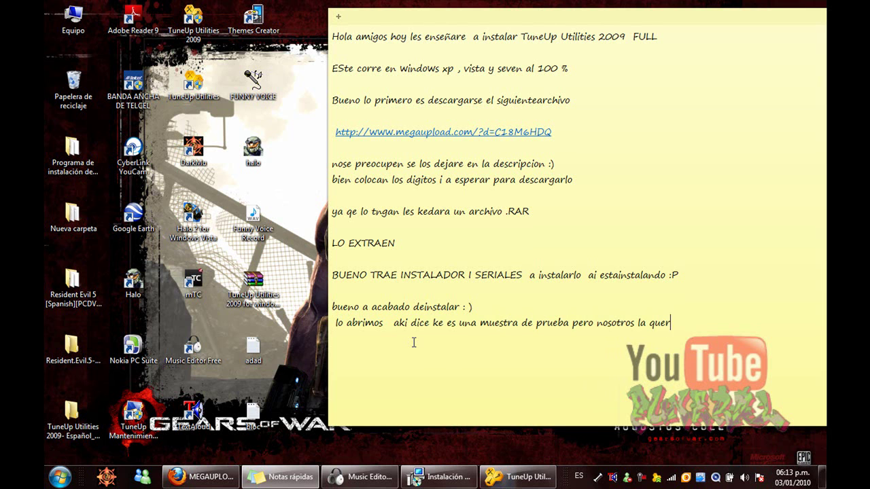
{"action": "type", "text": "emosfull :P"}
- Return to the trial reminder, open its registration code dialog and move the dialog clear of the note's last lines
{"action": "left_click", "coordinate": [506, 479]}
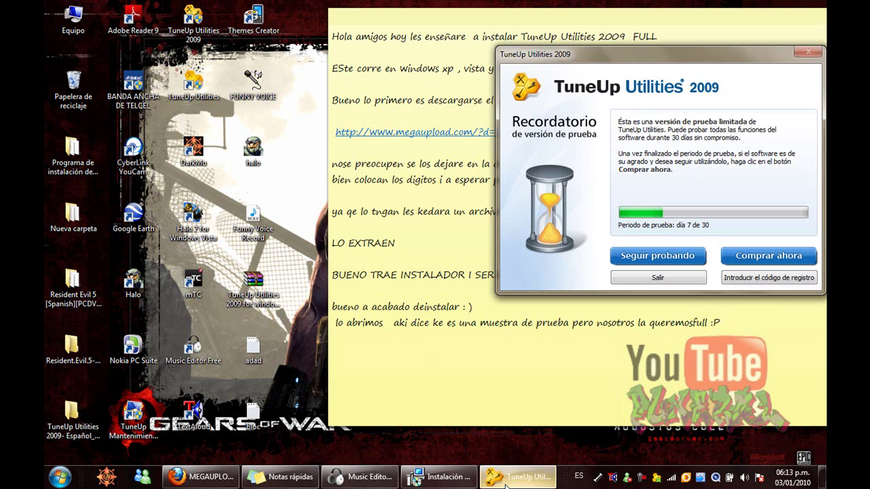
{"action": "left_click_drag", "start_coordinate": [698, 59], "coordinate": [570, 19]}
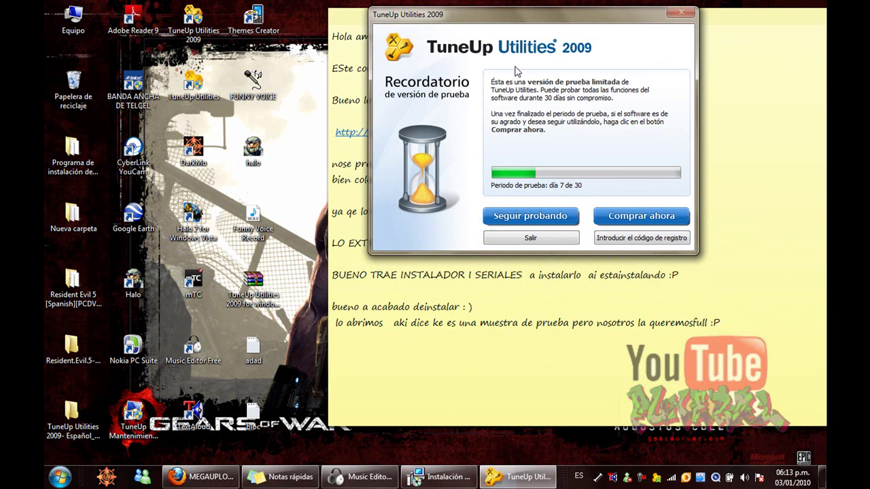
{"action": "left_click", "coordinate": [605, 240]}
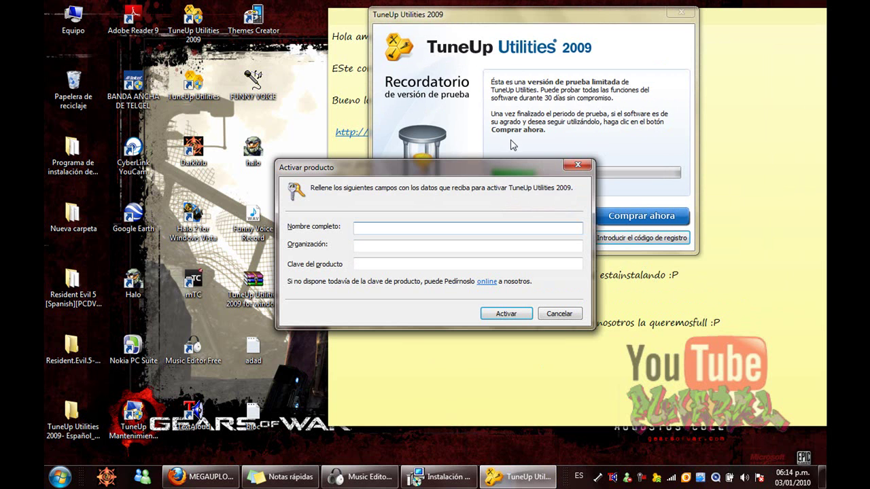
{"action": "left_click_drag", "start_coordinate": [466, 164], "coordinate": [602, 102]}
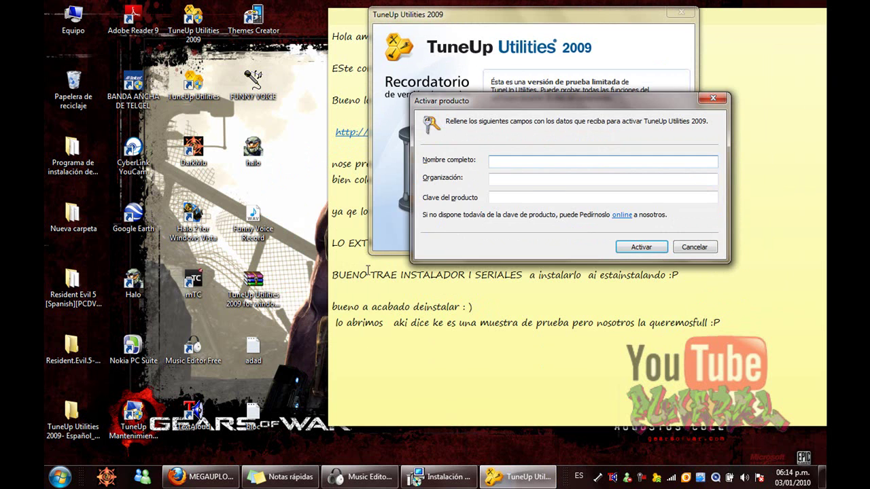
- Add the note line "dentro del archivo qe descargamos tenemos los seriales"
{"action": "left_click", "coordinate": [385, 411]}
{"action": "key", "text": "Return"}
{"action": "type", "text": "des"}
{"action": "key", "text": "BackSpace"}
{"action": "type", "text": "bt"}
{"action": "key", "text": "BackSpace"}
{"action": "key", "text": "BackSpace"}
{"action": "type", "text": "ntro del archivo qe descargamos tenemos los seriales"}
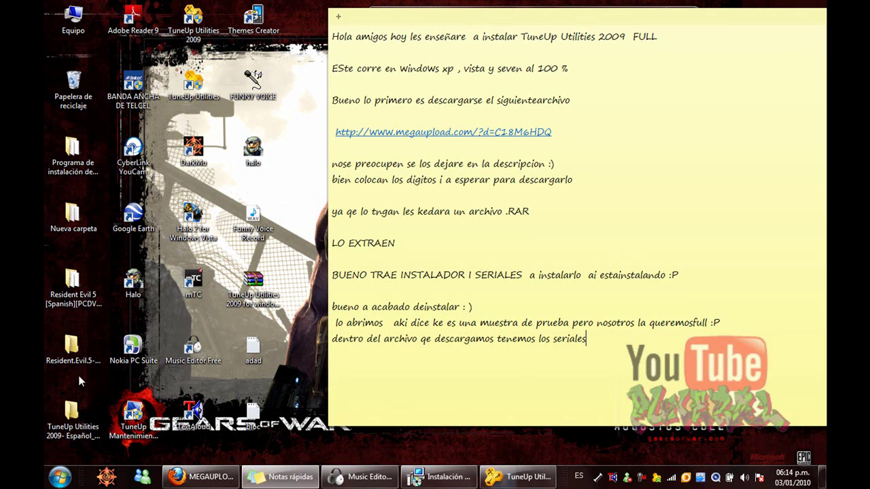
- Open tuneup_2009_serial from the extracted TuneUp folder, copy its first serial and dismiss the TextAloud clipboard prompt
{"action": "double_click", "coordinate": [72, 413]}
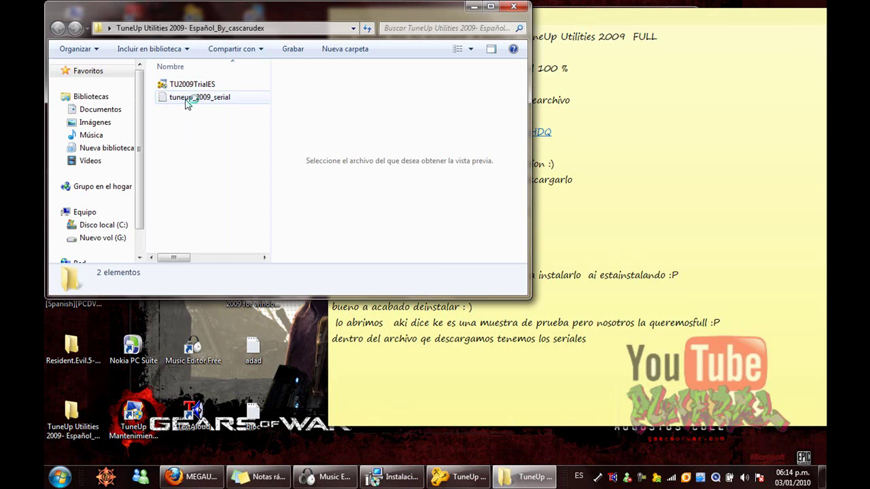
{"action": "double_click", "coordinate": [188, 101]}
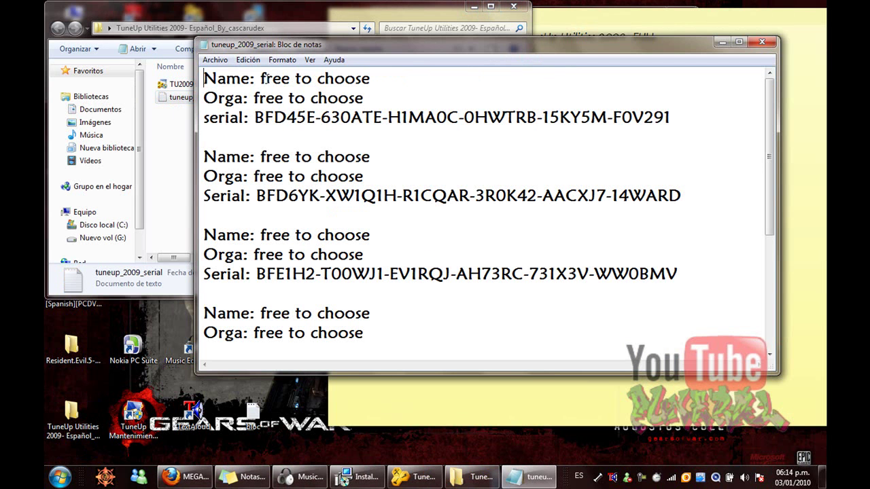
{"action": "left_click_drag", "start_coordinate": [256, 117], "coordinate": [644, 146]}
{"action": "key", "text": "ctrl+c"}
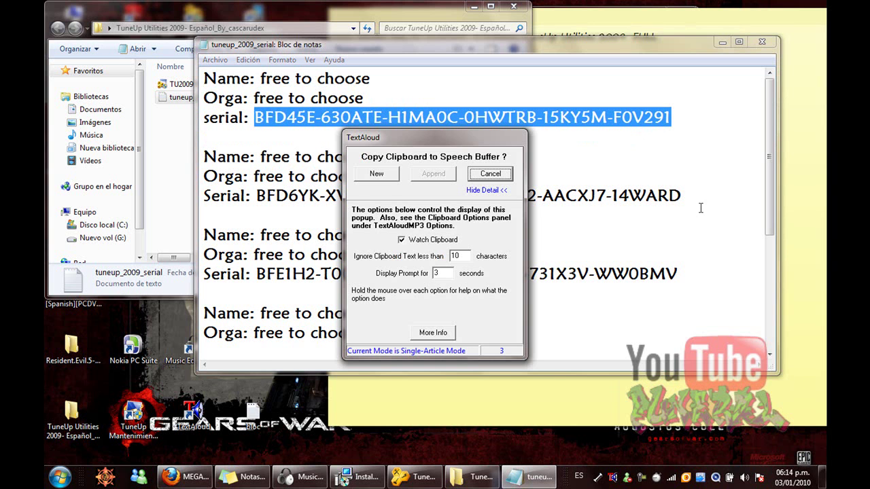
{"action": "left_click", "coordinate": [500, 171]}
- Leave a blank line in the note and add "colocaos nombre i empresa i luego lo importante el serial"
{"action": "left_click", "coordinate": [484, 396]}
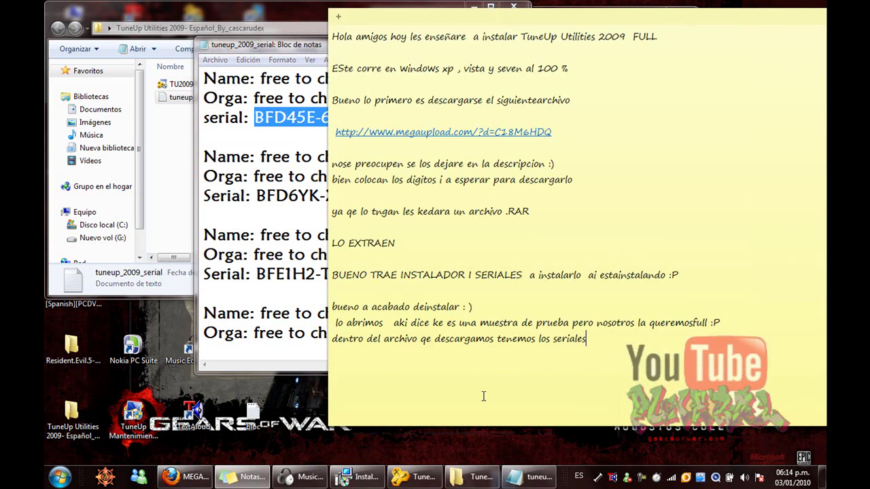
{"action": "key", "text": "Return"}
{"action": "key", "text": "Return"}
{"action": "type", "text": "colocaos nom"}
{"action": "key", "text": "BackSpace"}
{"action": "type", "text": "nombre"}
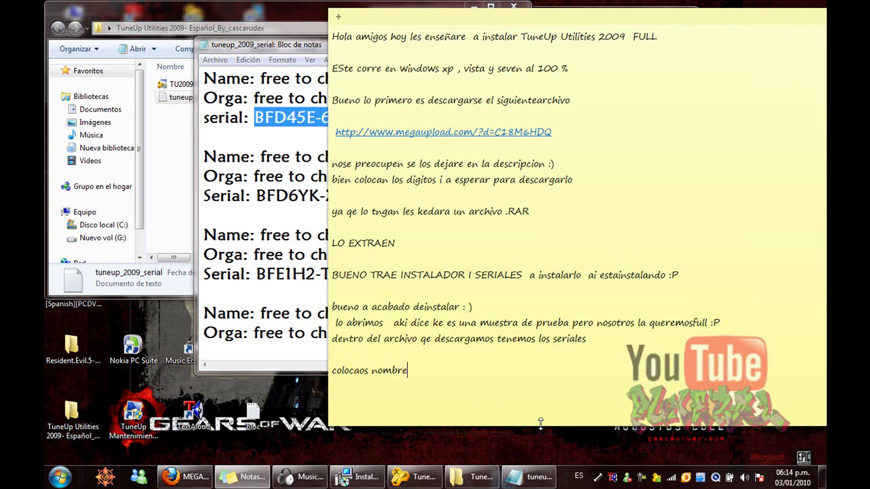
{"action": "type", "text": " i empresa  i luego l"}
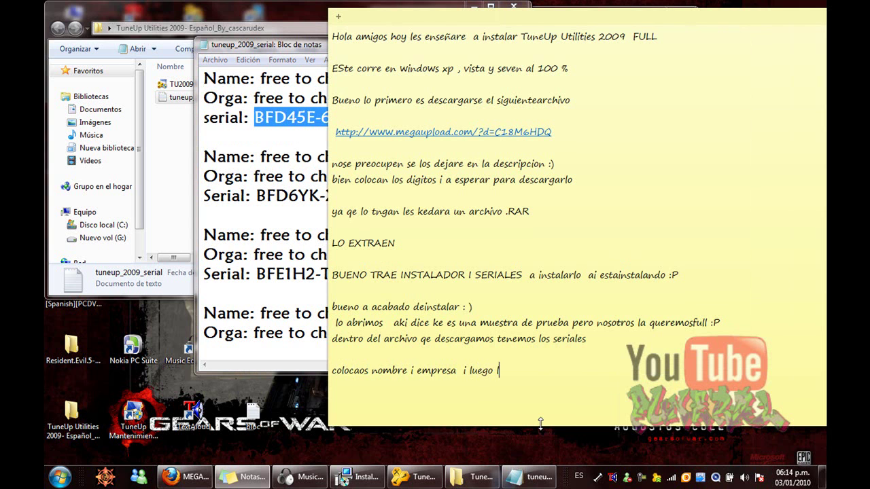
{"action": "type", "text": "o importane"}
{"action": "type", "text": "e el srerial"}
- Return to the product activation dialog, fill in the full name and enter "nose" as the organization
{"action": "left_click", "coordinate": [415, 477]}
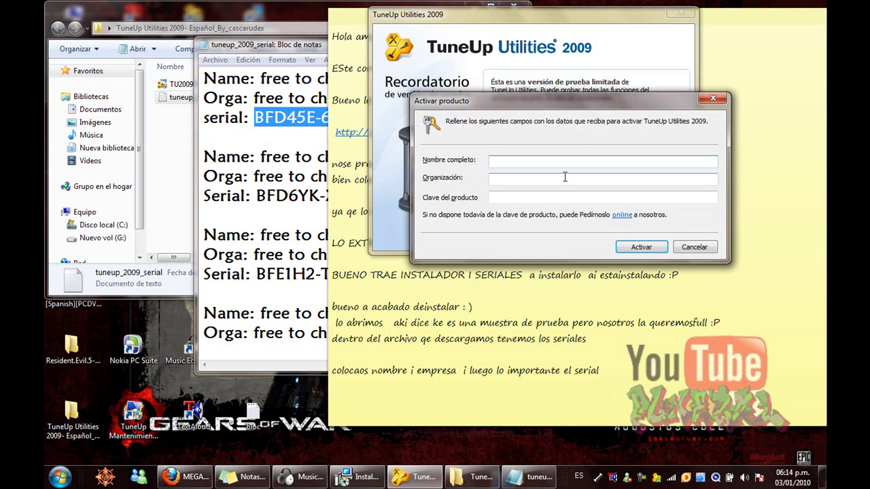
{"action": "type", "text": "Tu"}
{"action": "type", "text": "nake"}
{"action": "key", "text": "BackSpace"}
{"action": "type", "text": "ke"}
{"action": "left_click", "coordinate": [515, 176]}
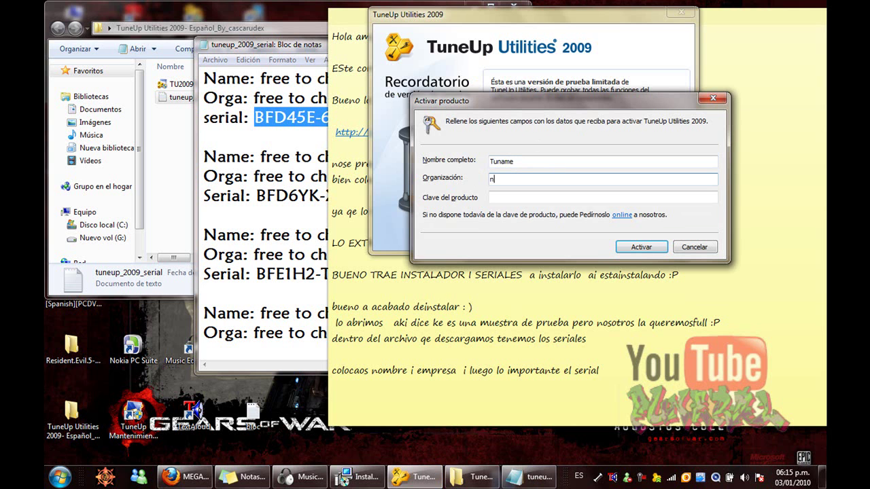
- Paste the copied product key into the activation dialog, activate the product and accept the messages that close the program
{"action": "left_click", "coordinate": [496, 200]}
{"action": "key", "text": "ctrl+v"}
{"action": "left_click", "coordinate": [641, 247]}
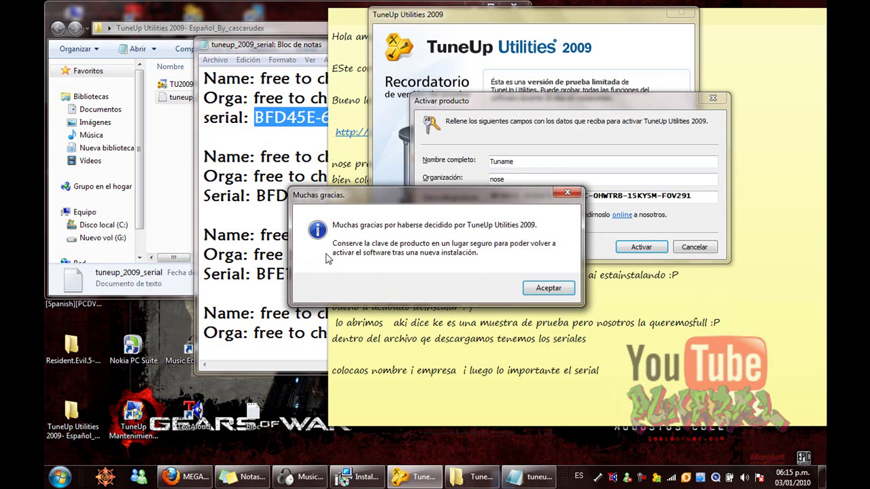
{"action": "left_click", "coordinate": [548, 288]}
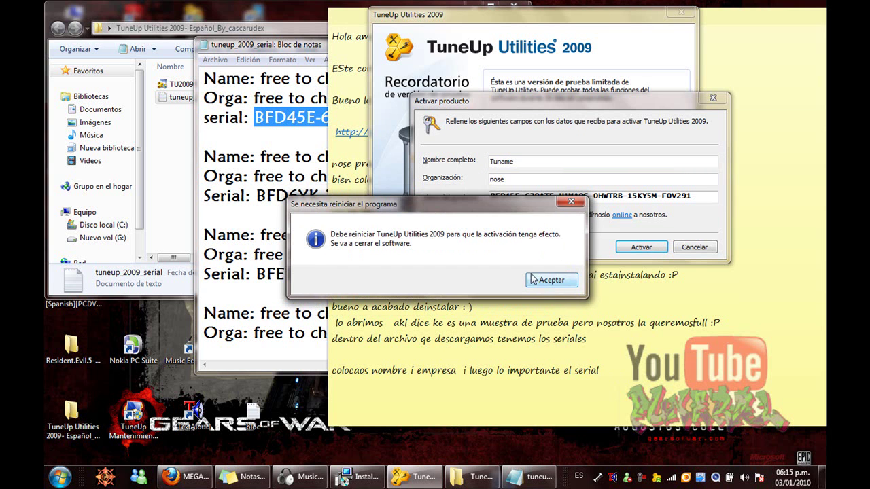
{"action": "left_click", "coordinate": [548, 284]}
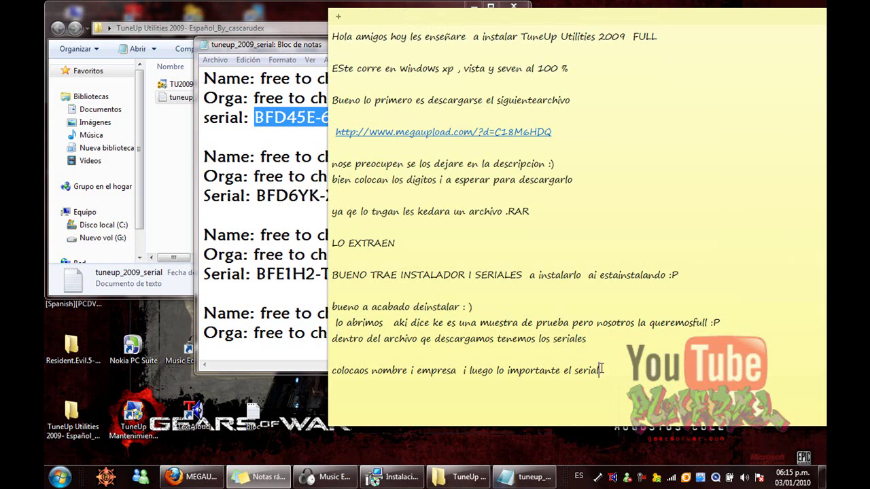
- Add the closing note line "listo full .. esperoqe les sirva comenten i asta luego =)"
{"action": "key", "text": "Return"}
{"action": "type", "text": "listo fu"}
{"action": "left_click", "coordinate": [604, 372]}
{"action": "type", "text": "ll .. esperoqe les"}
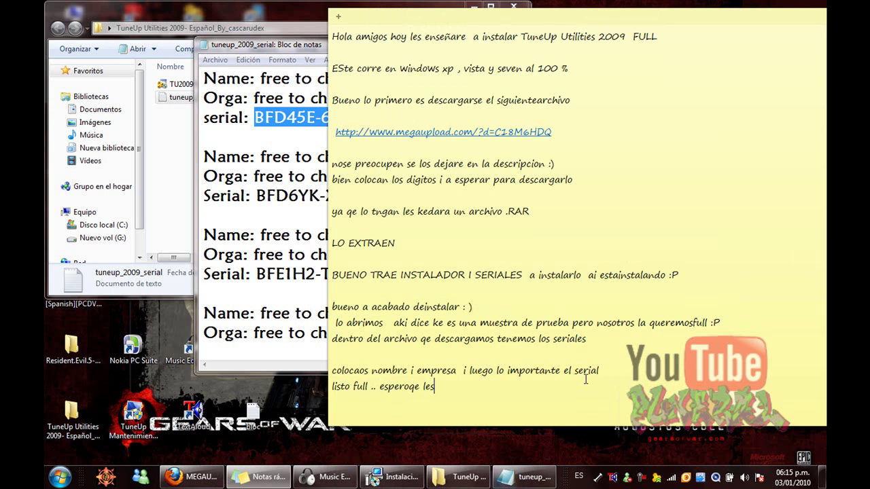
{"action": "type", "text": " sirvacomen"}
{"action": "key", "text": "BackSpace"}
{"action": "key", "text": "BackSpace"}
{"action": "key", "text": "BackSpace"}
{"action": "key", "text": "BackSpace"}
{"action": "key", "text": "BackSpace"}
{"action": "type", "text": "comenten i asta lueg"}
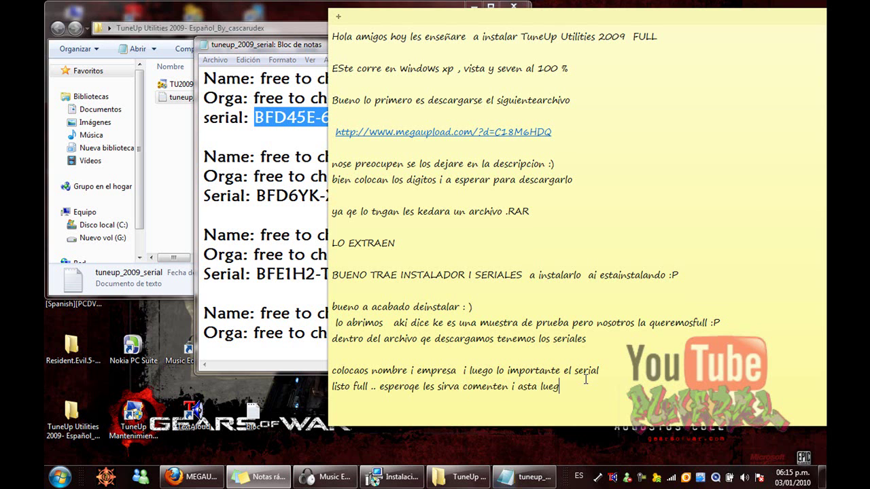
{"action": "type", "text": "o =)"}
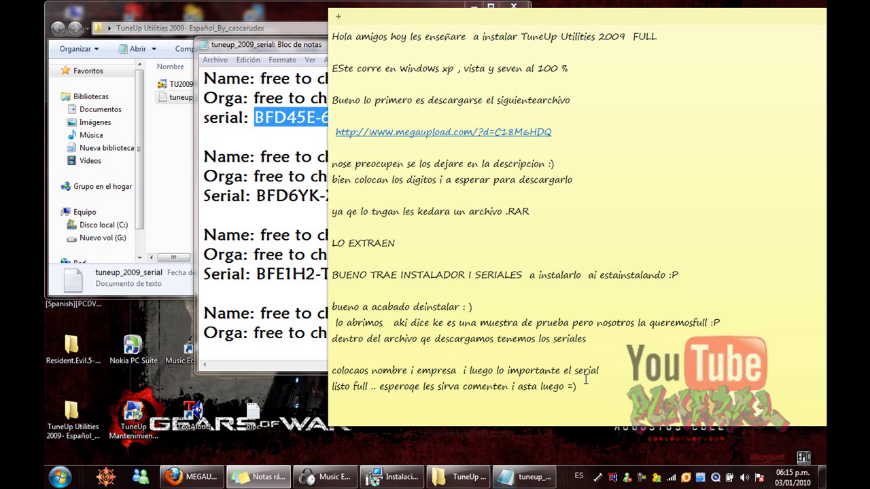